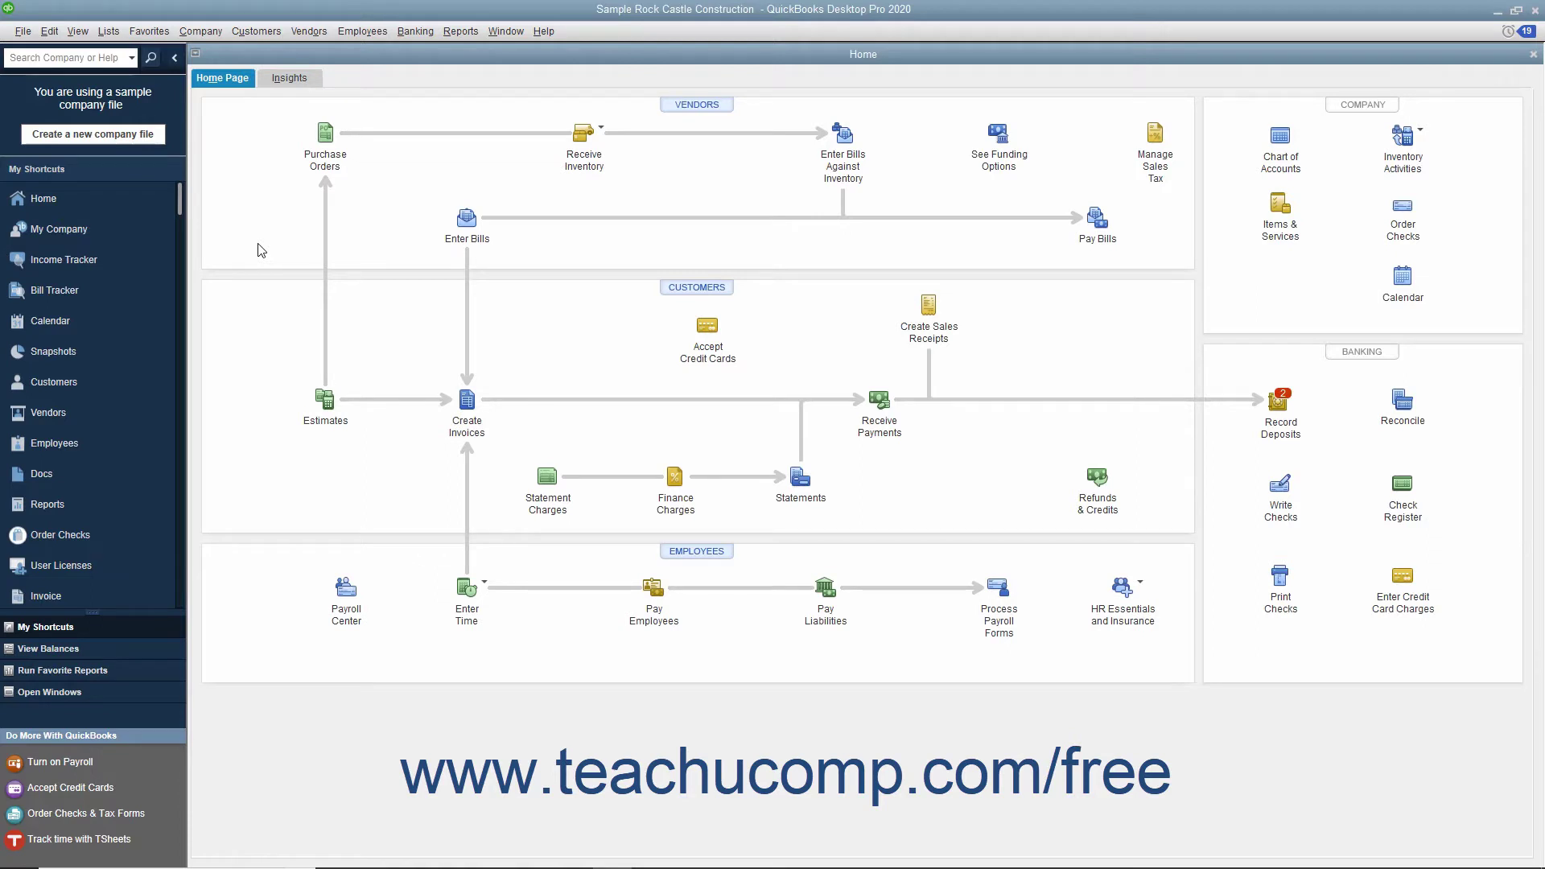
Open Enter Bills from the Vendors menu and switch the form to a vendor credit
click(316, 32)
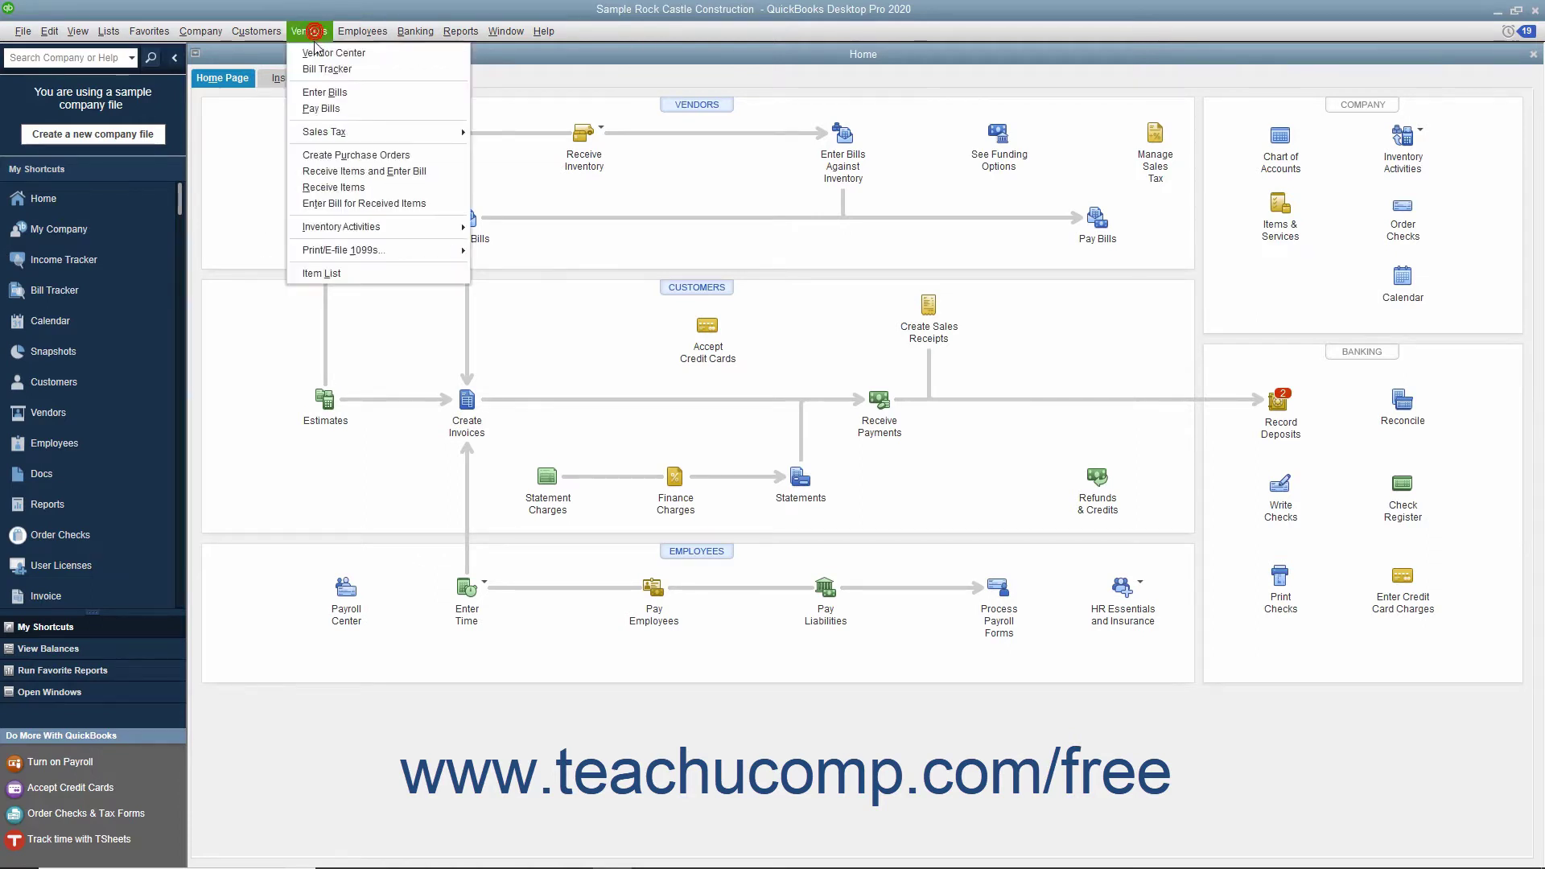
click(324, 92)
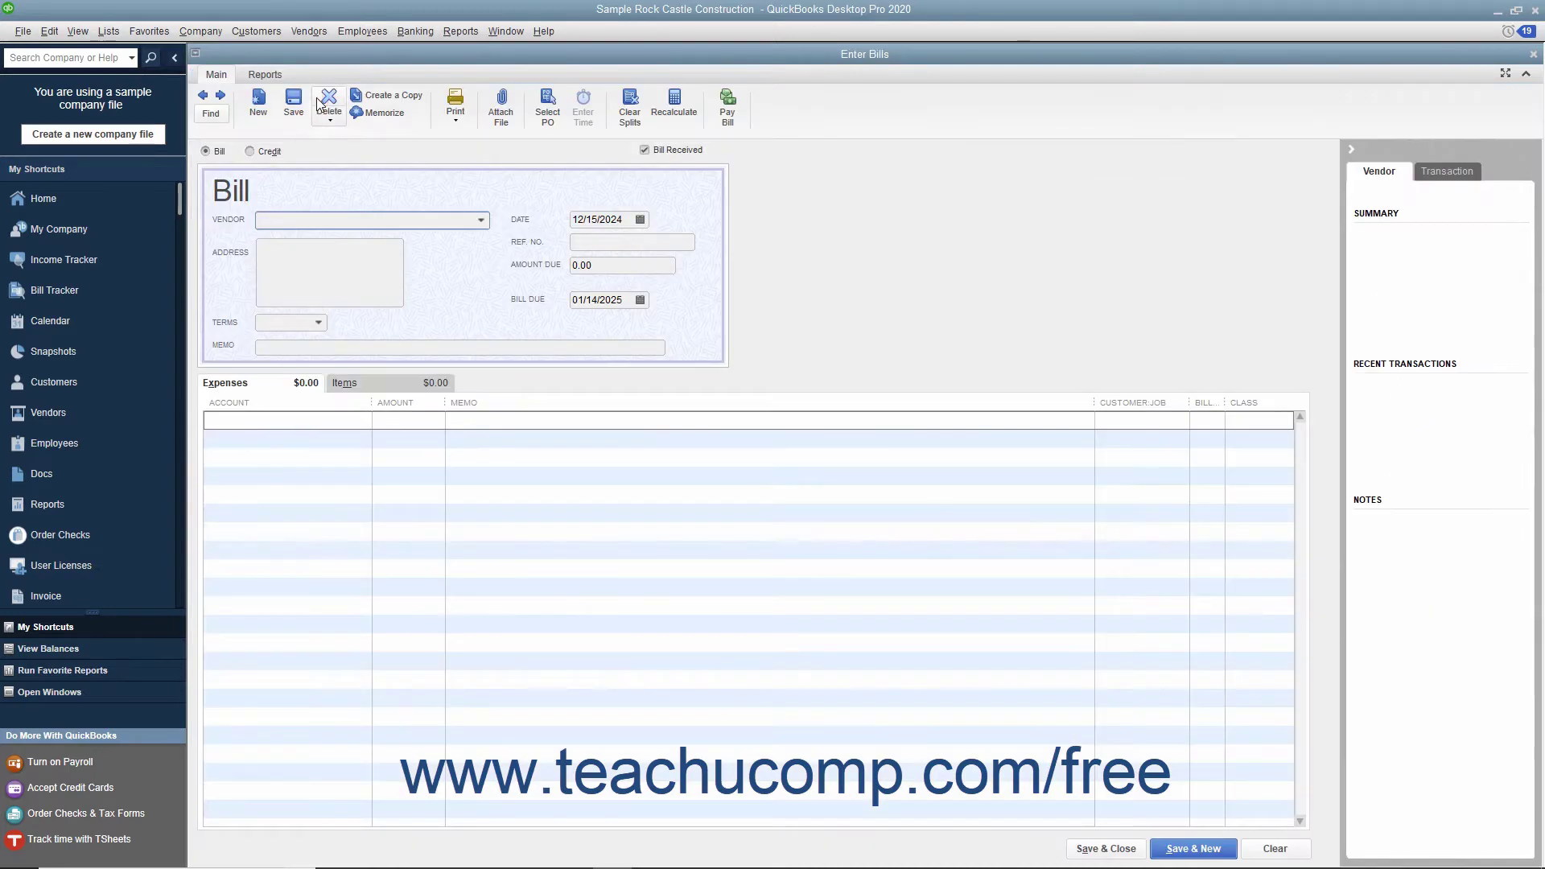
click(250, 152)
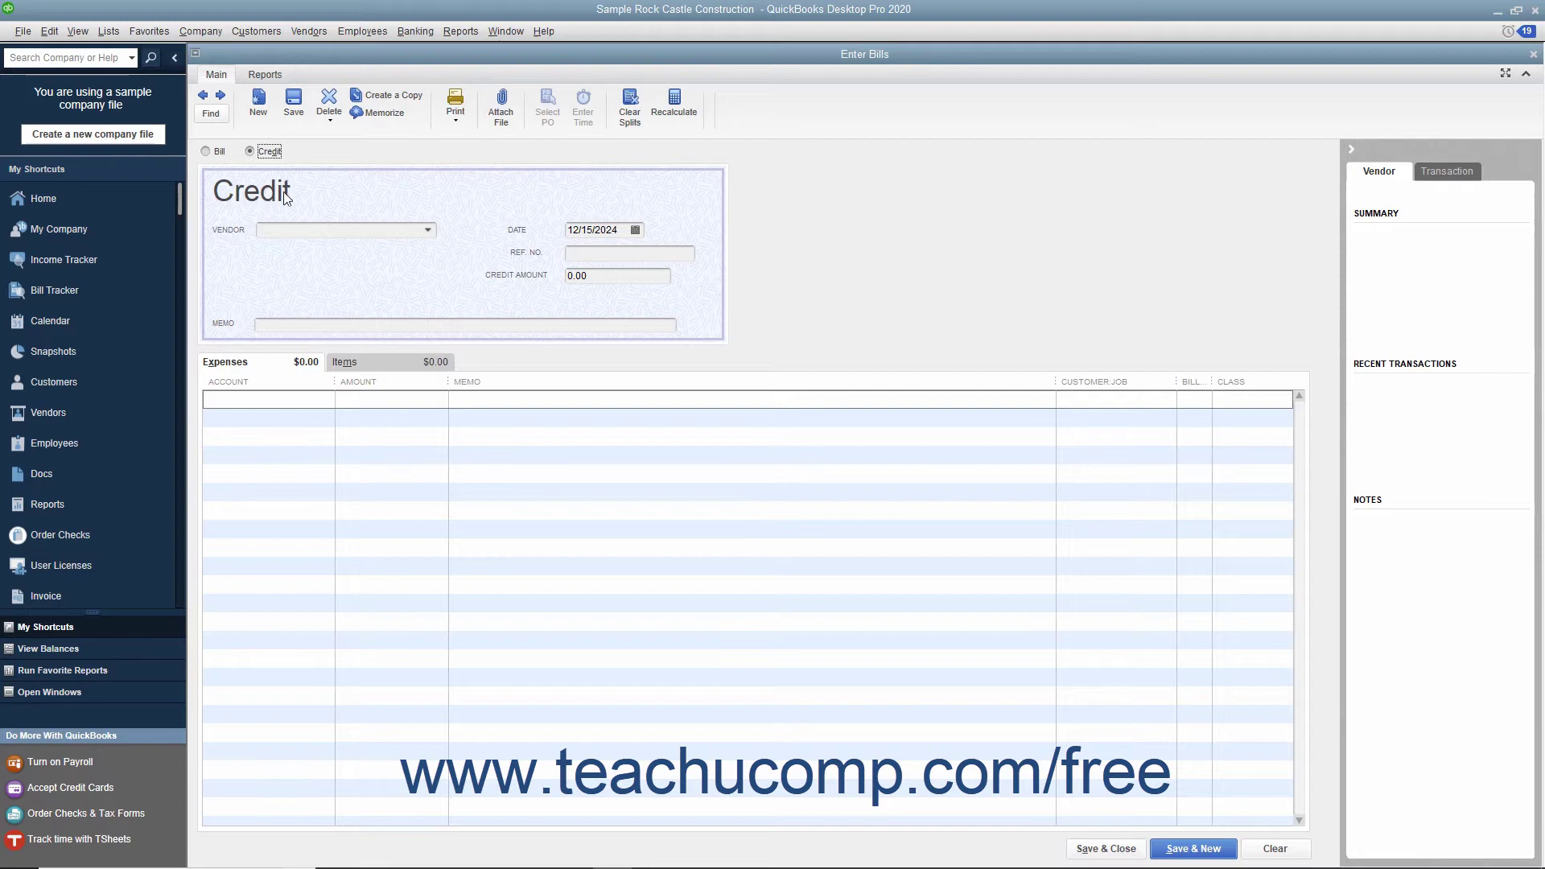
Set the credit's vendor to Cal Telephone and its date to 12/15/2024
click(422, 229)
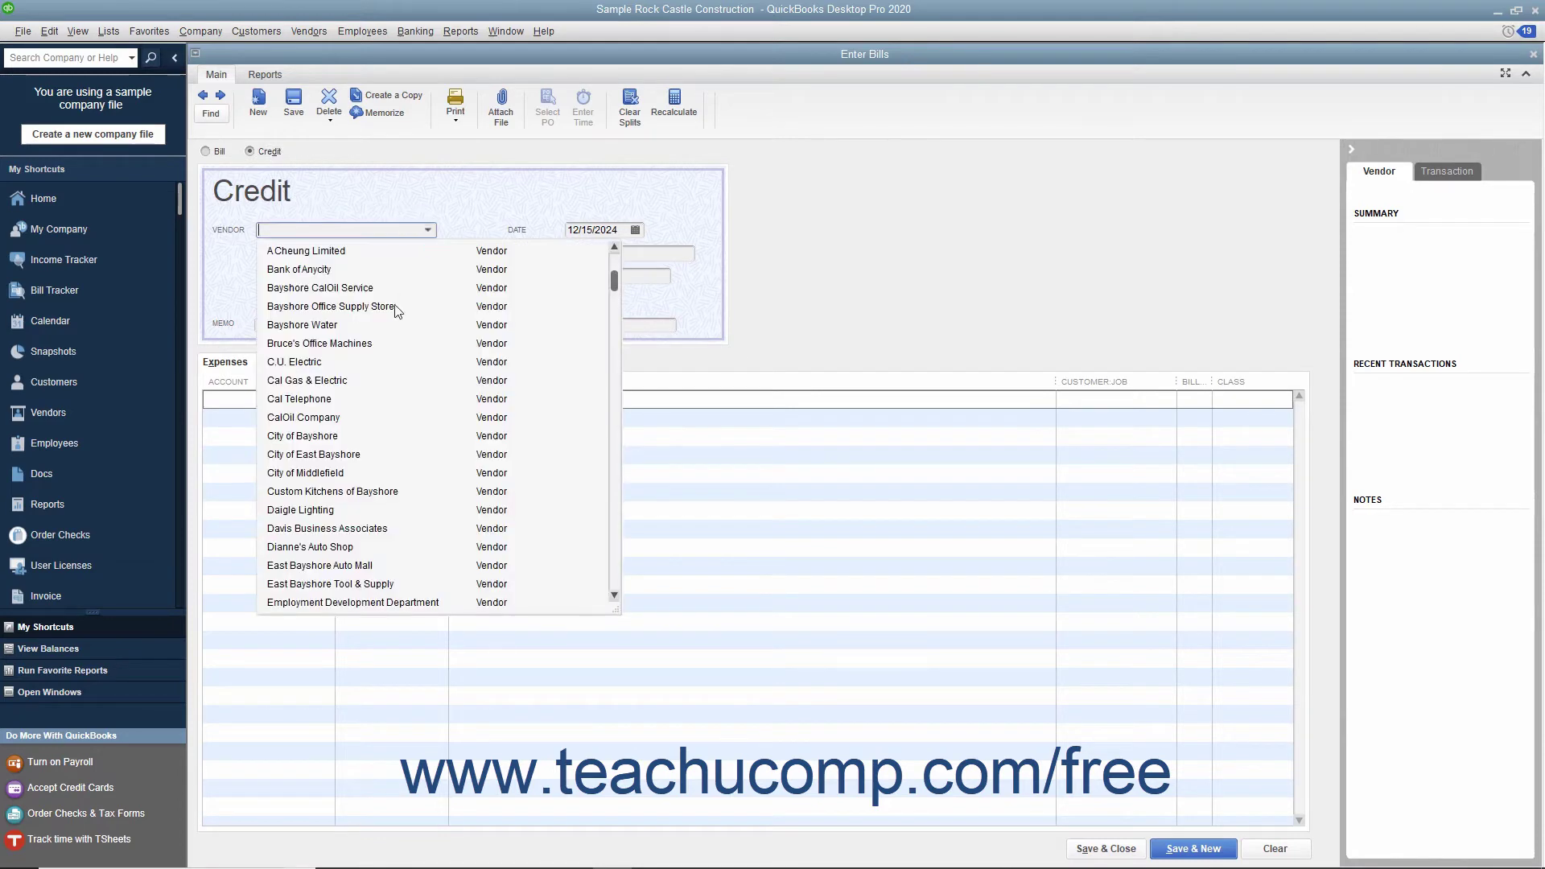
click(350, 409)
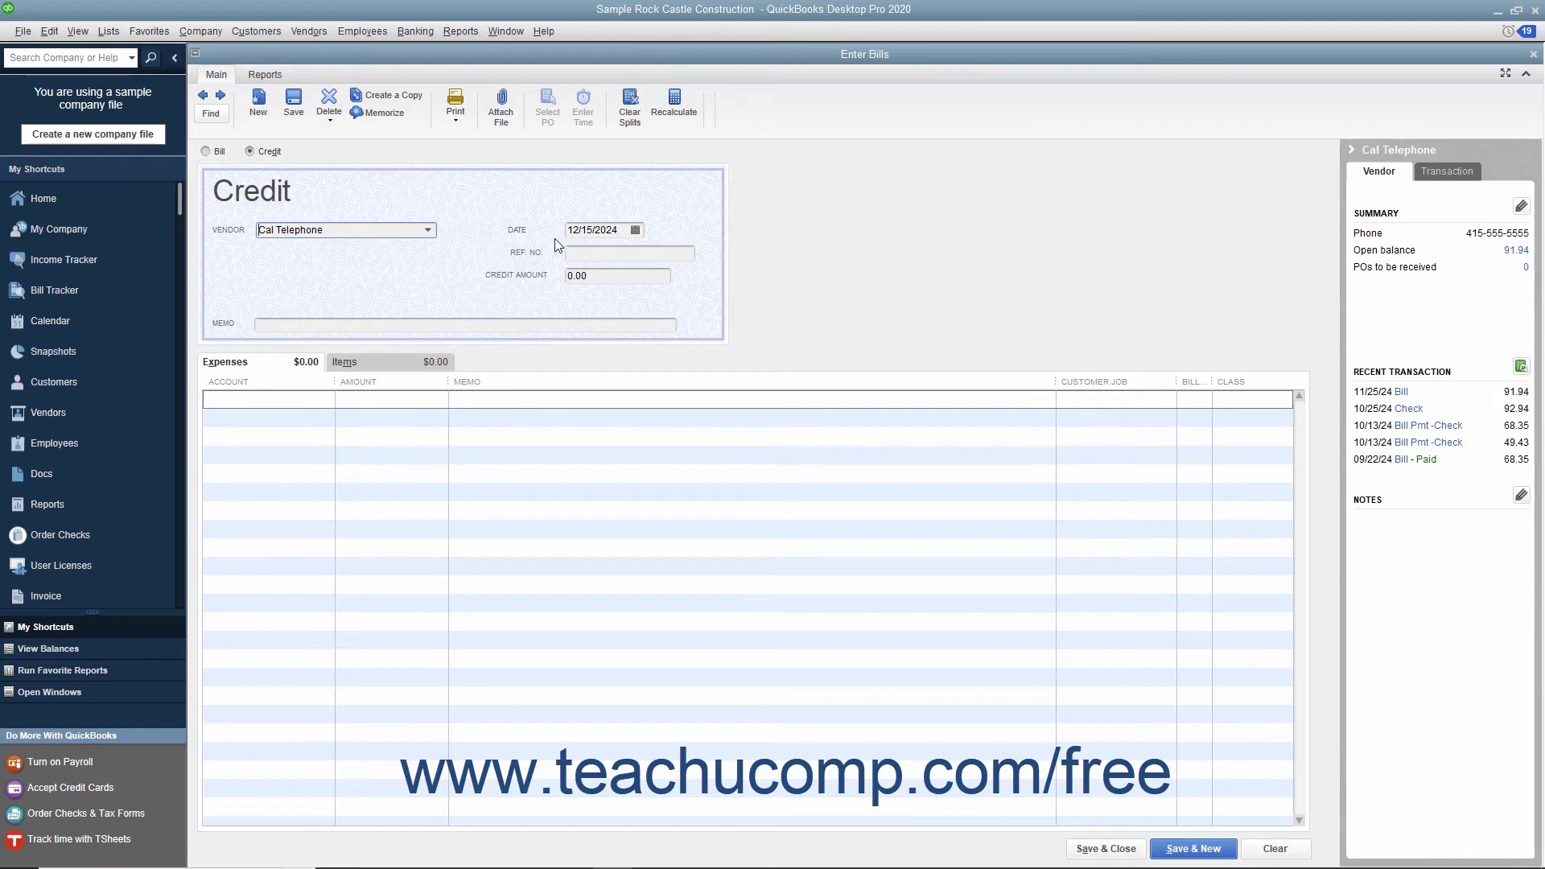
click(635, 230)
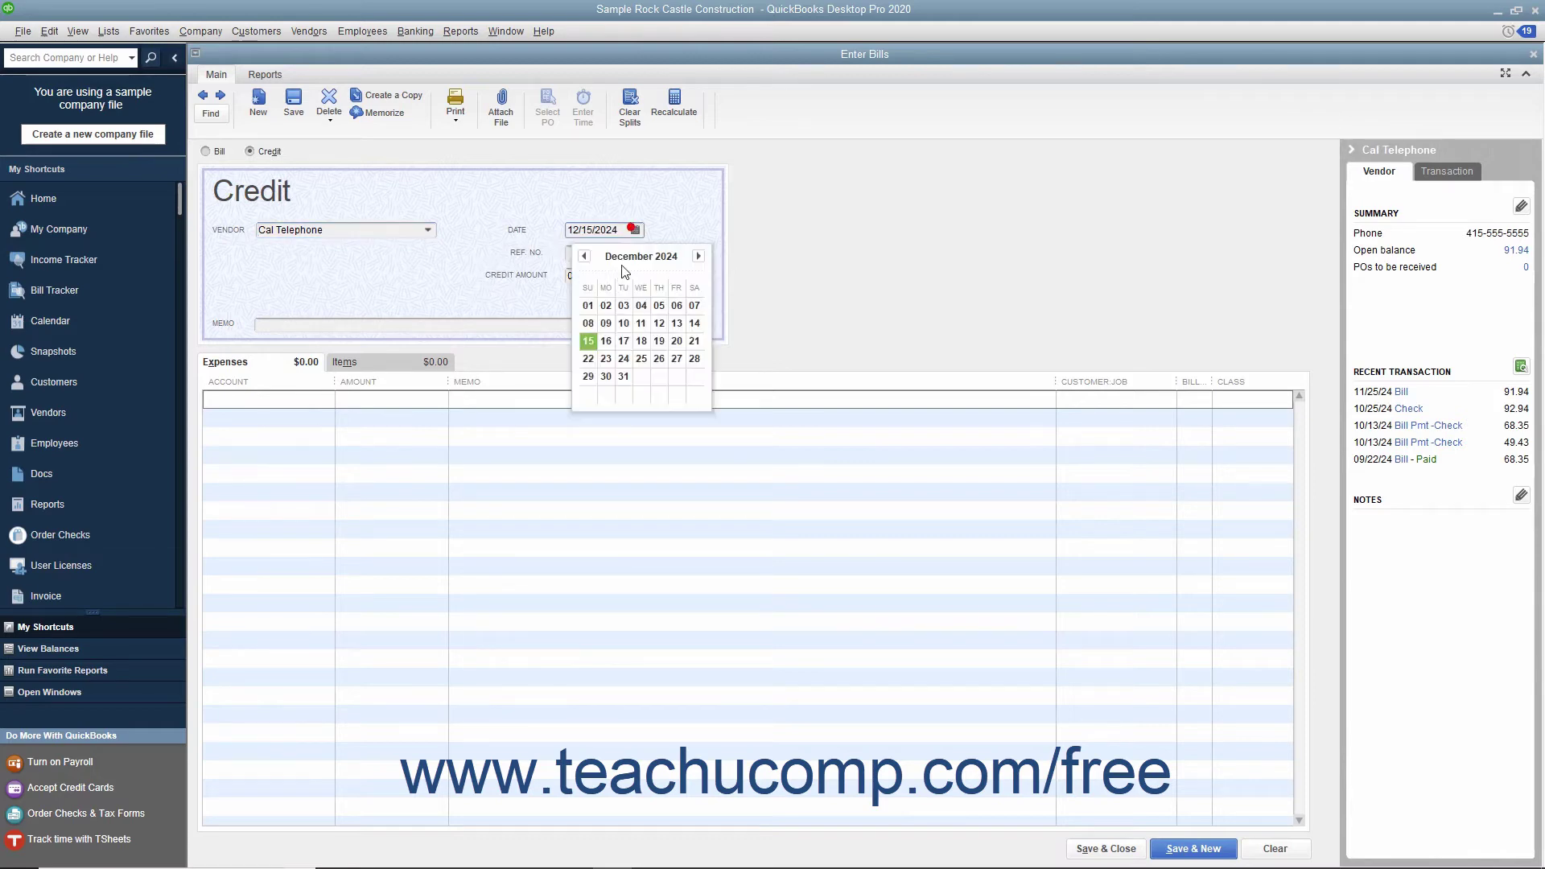
click(589, 341)
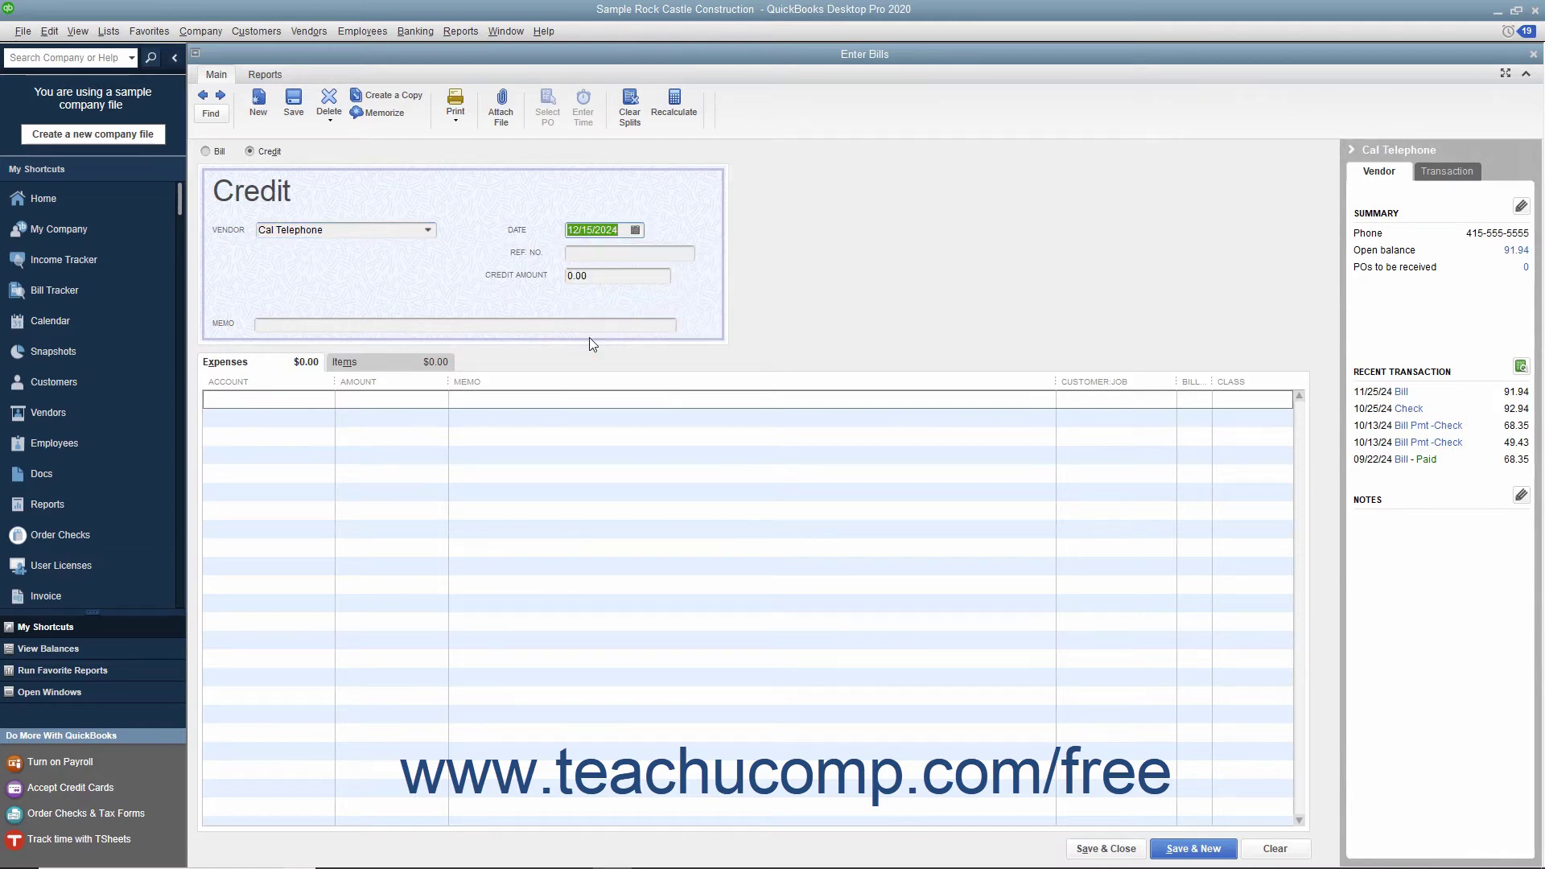
Enter a 50.00 credit to the Utilities telephone expense account, then save and close
click(598, 253)
click(600, 276)
text(50)
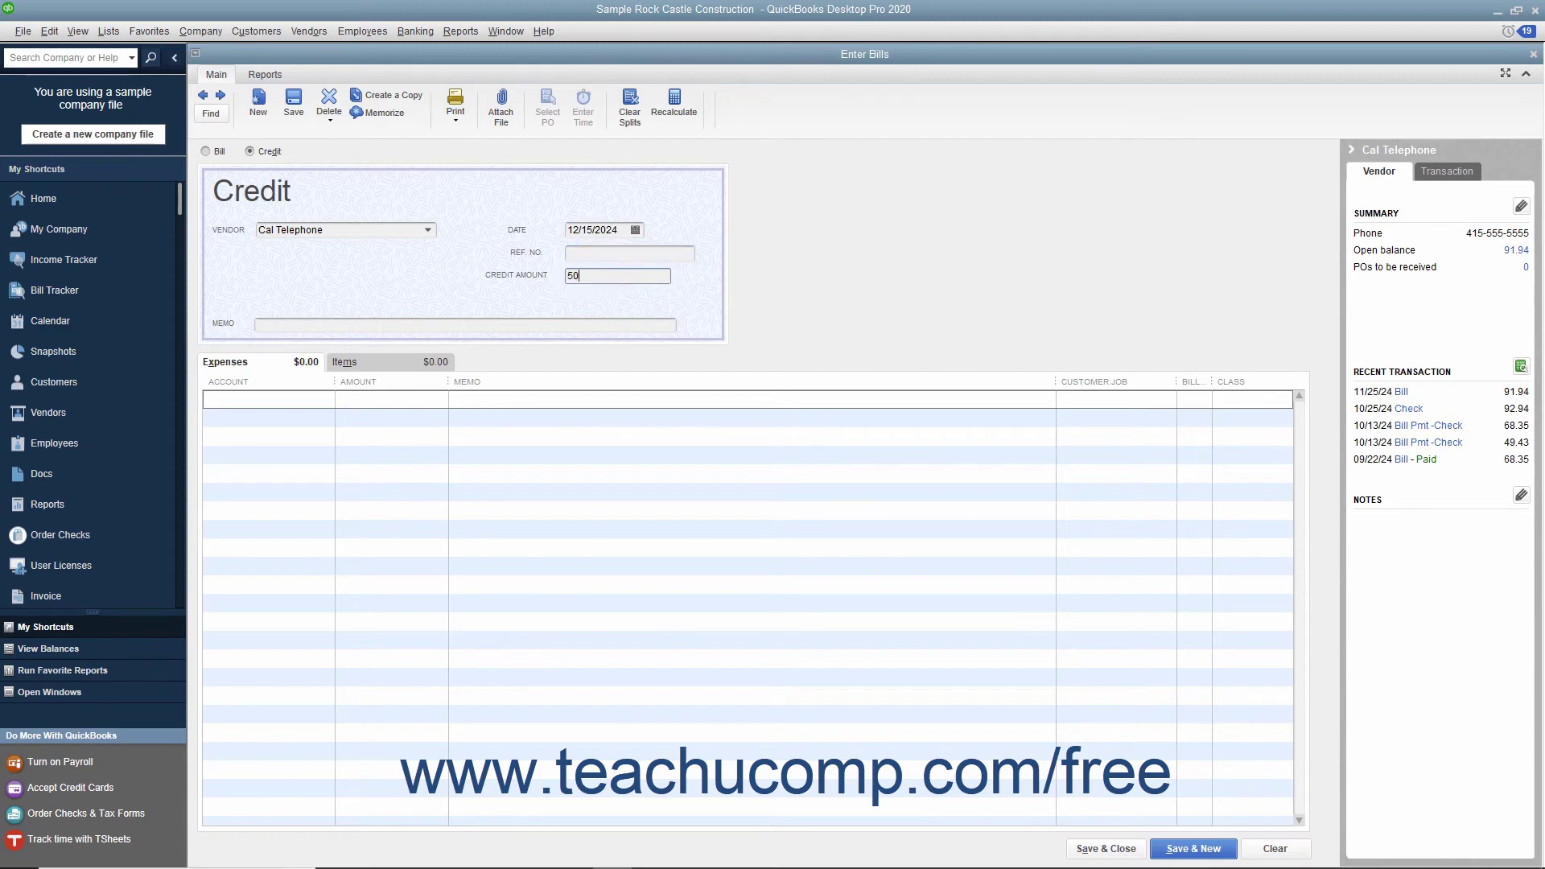
click(265, 399)
click(325, 400)
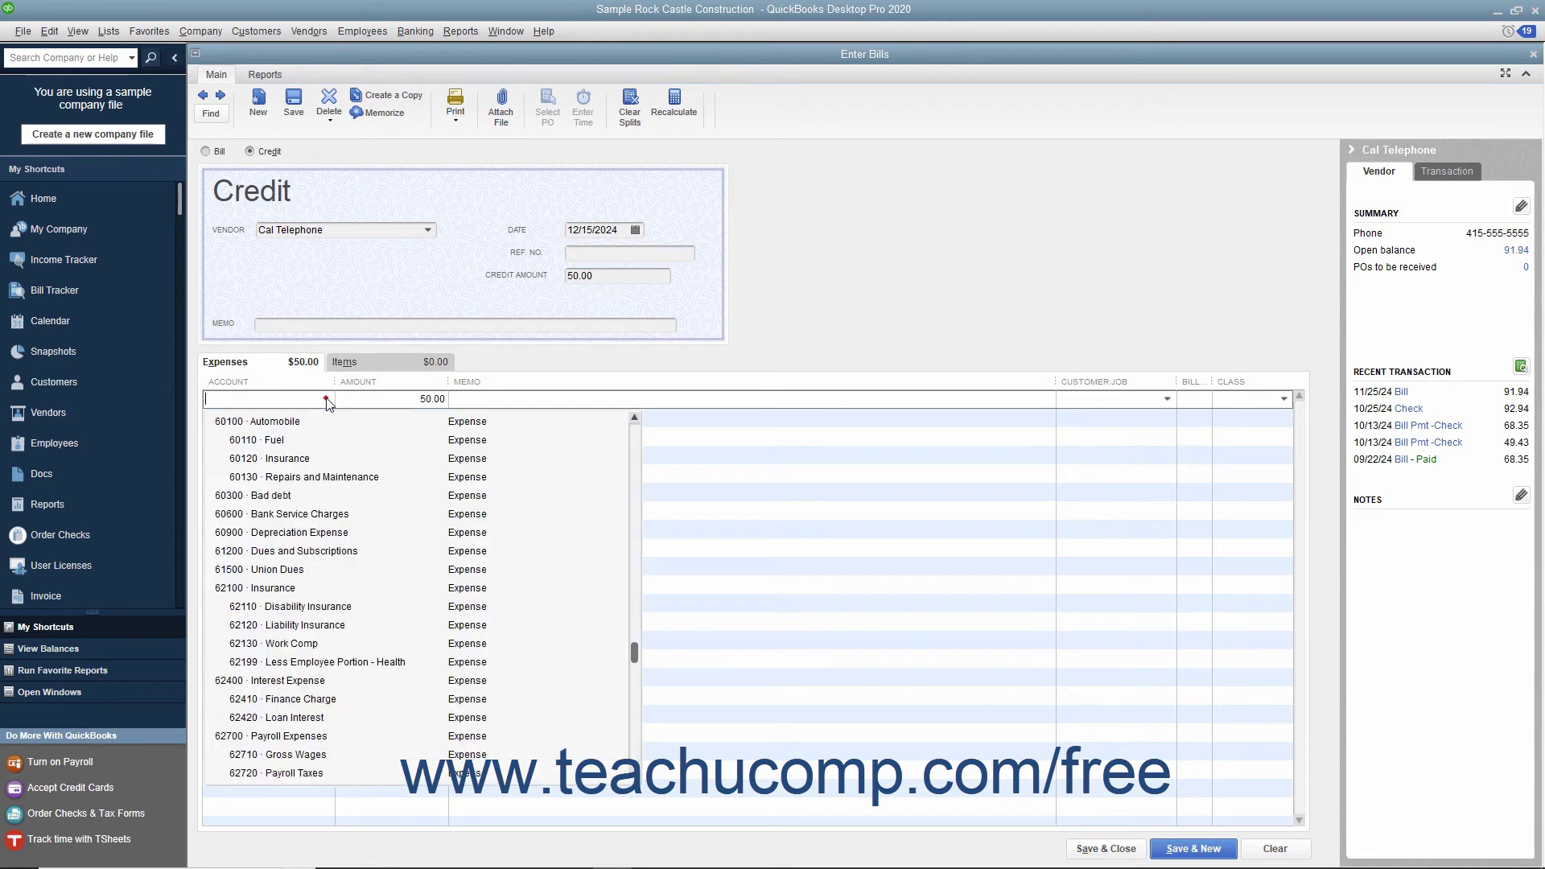
scroll(357, 495, down, 5)
scroll(358, 543, down, 5)
click(302, 681)
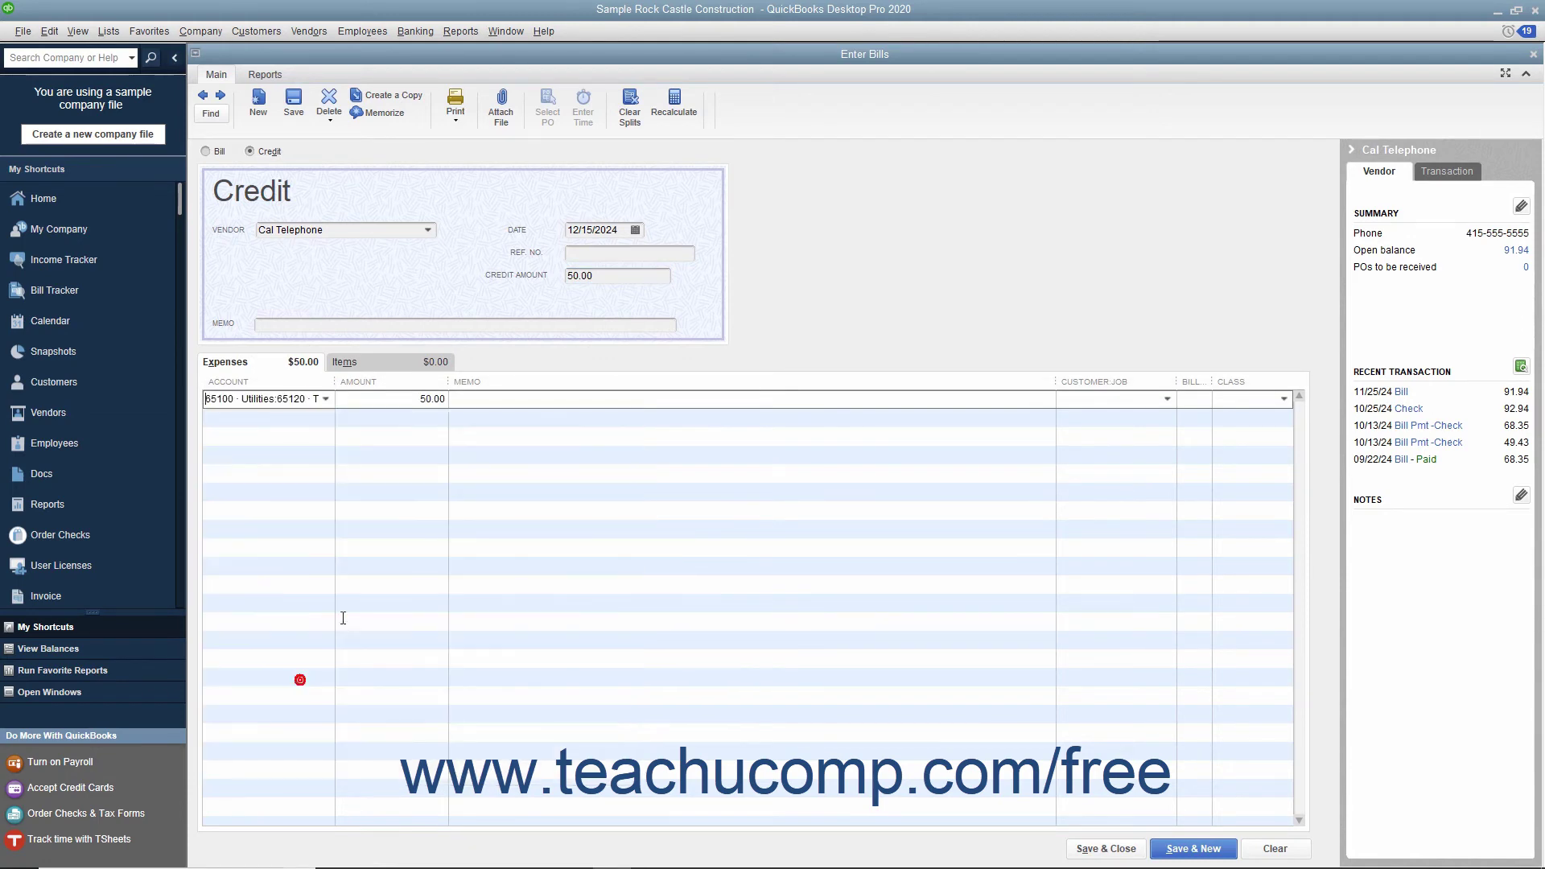
click(1104, 849)
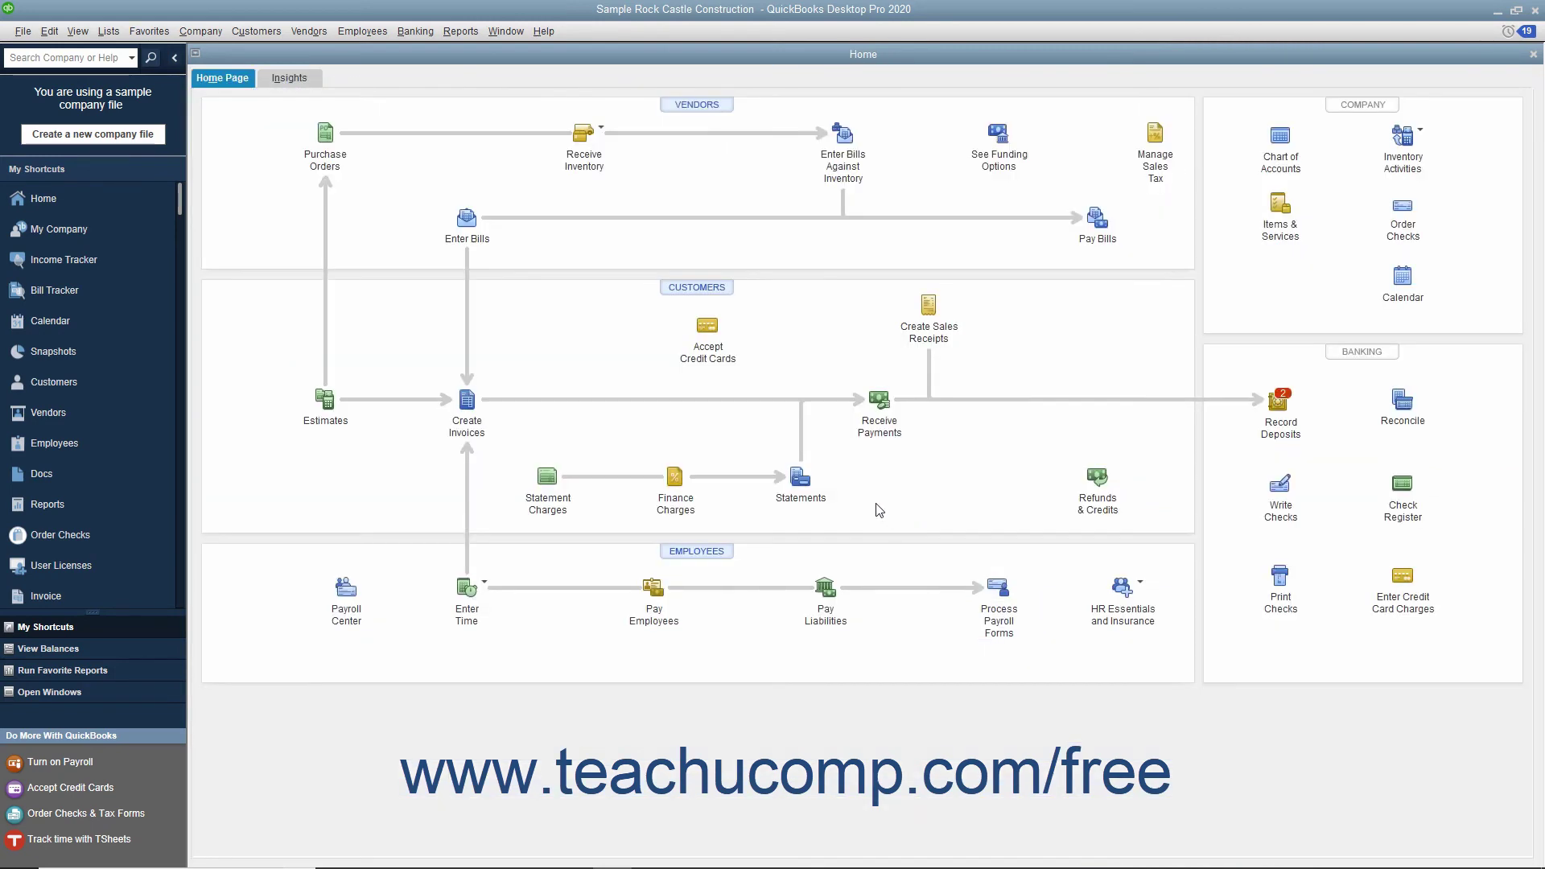